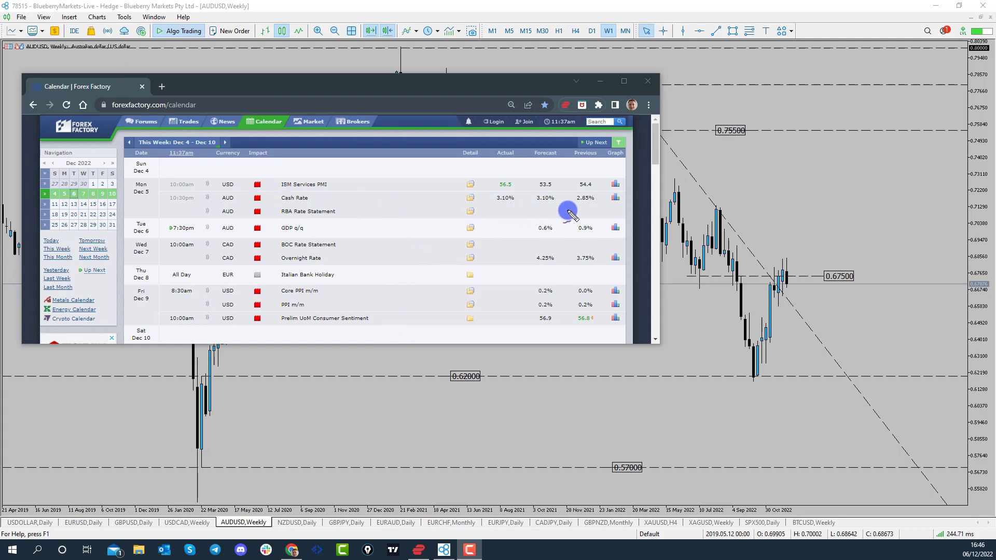
- Underline the AUD cash rate's previous 2.85% figure on the Forex Factory calendar
{"action": "left_click_drag", "start_coordinate": [577, 206], "coordinate": [591, 206]}
{"action": "left_click", "coordinate": [600, 81]}
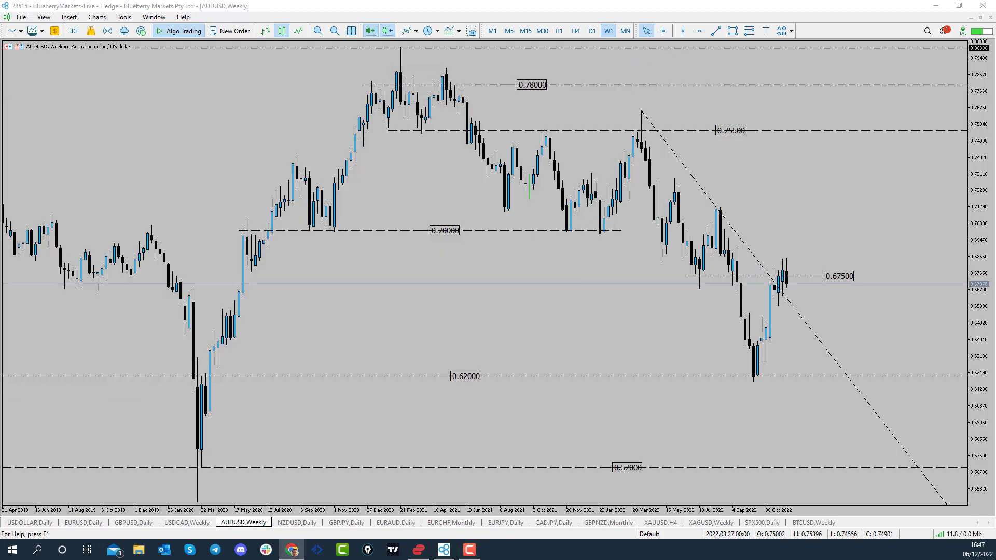
{"action": "left_click", "coordinate": [798, 254]}
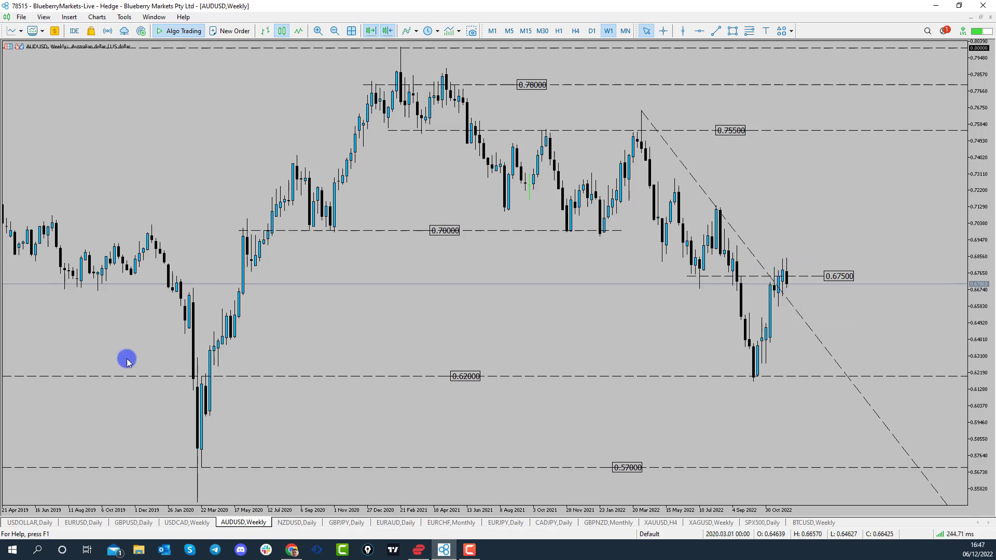
{"action": "key", "text": "F10"}
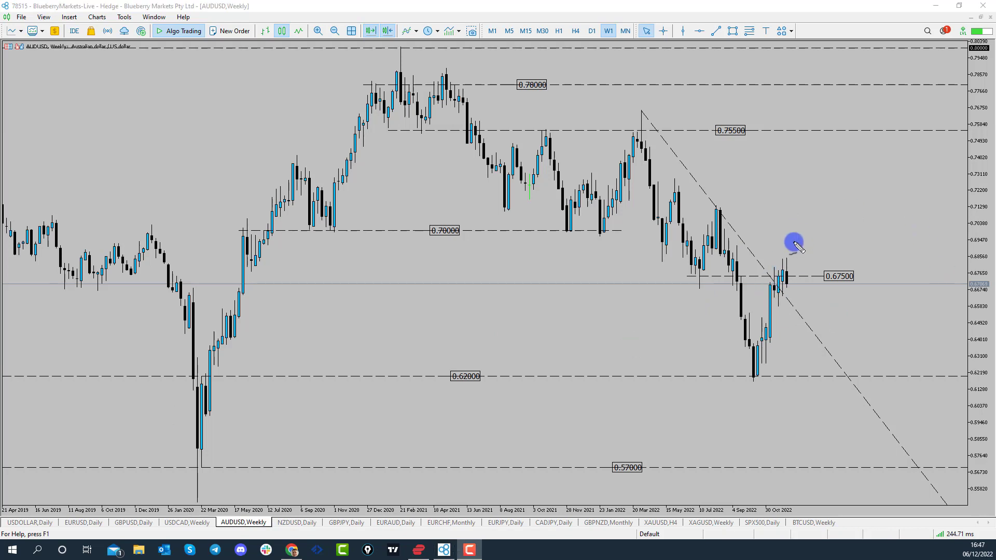
{"action": "left_click_drag", "start_coordinate": [770, 259], "coordinate": [768, 269]}
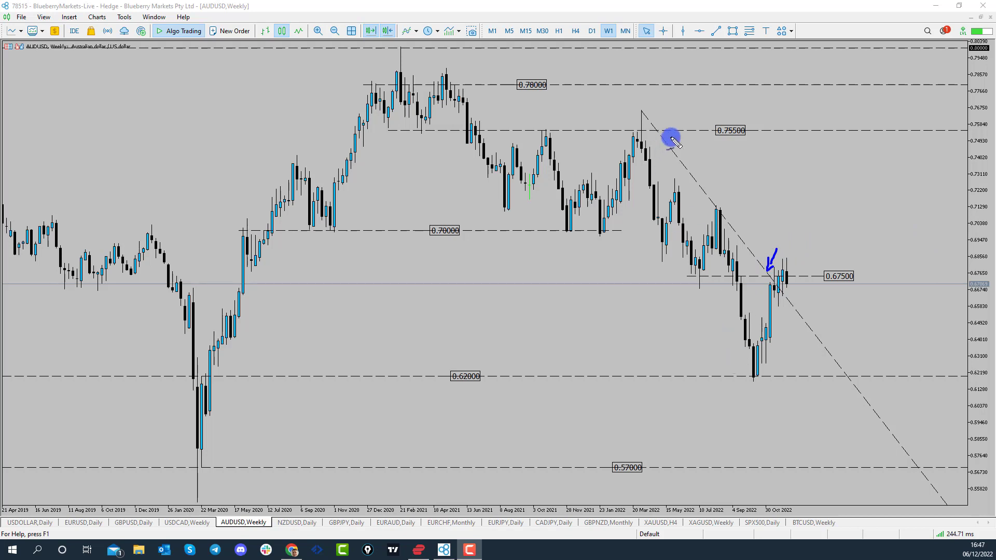
{"action": "mouse_move", "coordinate": [647, 105]}
{"action": "left_mouse_down"}
{"action": "mouse_move", "coordinate": [629, 107]}
{"action": "mouse_move", "coordinate": [648, 107]}
{"action": "left_mouse_up"}
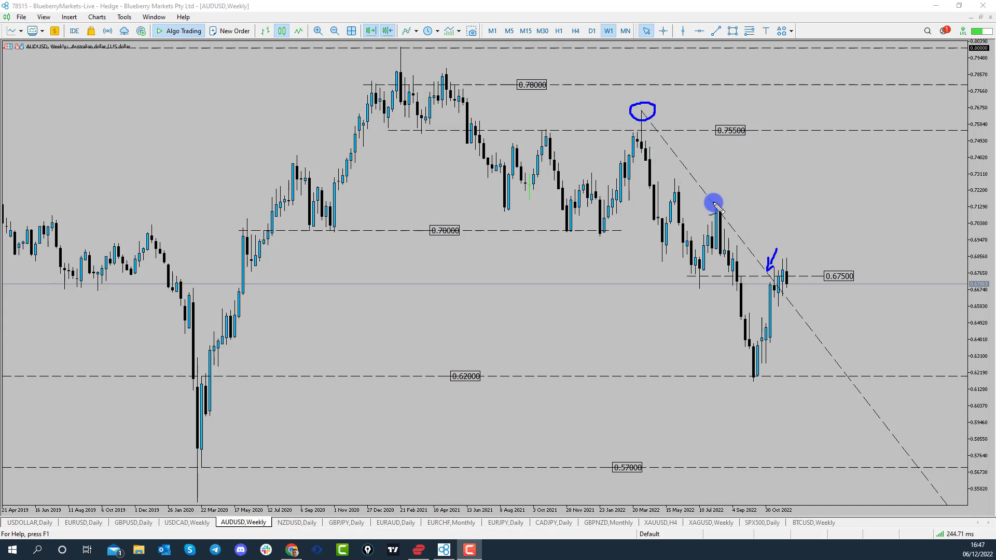
{"action": "mouse_move", "coordinate": [711, 209]}
{"action": "left_mouse_down"}
{"action": "mouse_move", "coordinate": [722, 209]}
{"action": "mouse_move", "coordinate": [713, 201]}
{"action": "left_mouse_up"}
{"action": "left_click_drag", "start_coordinate": [689, 272], "coordinate": [792, 272]}
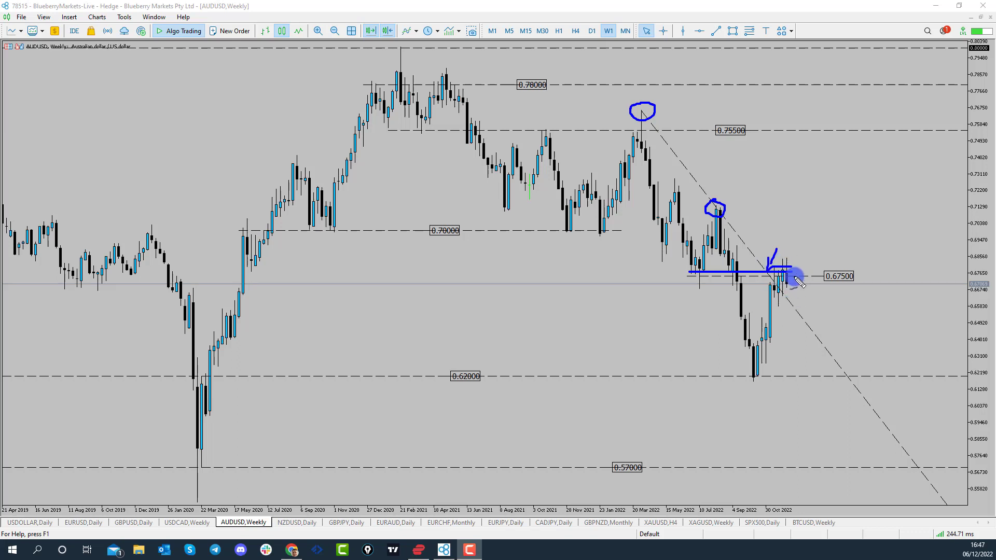
{"action": "left_click_drag", "start_coordinate": [813, 289], "coordinate": [773, 292]}
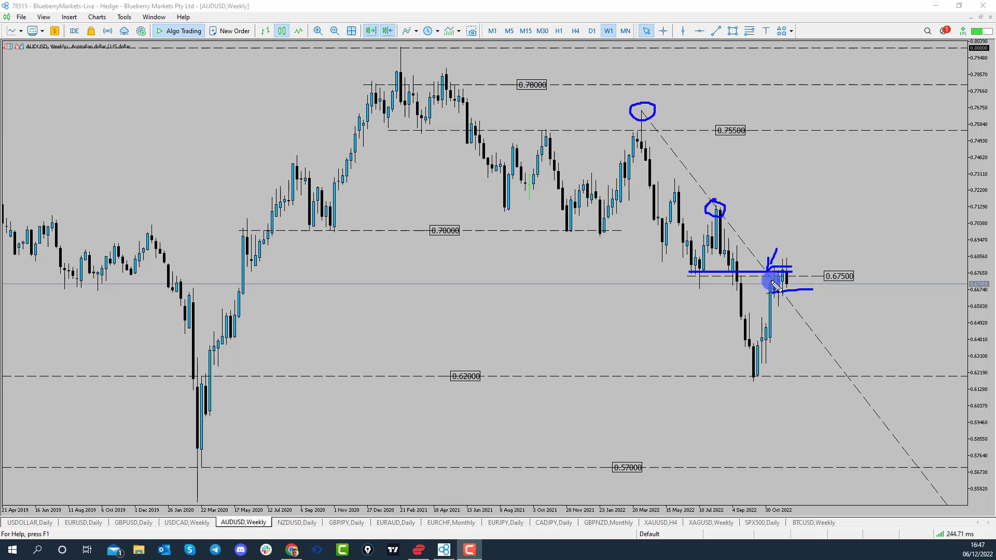
{"action": "key", "text": "Escape"}
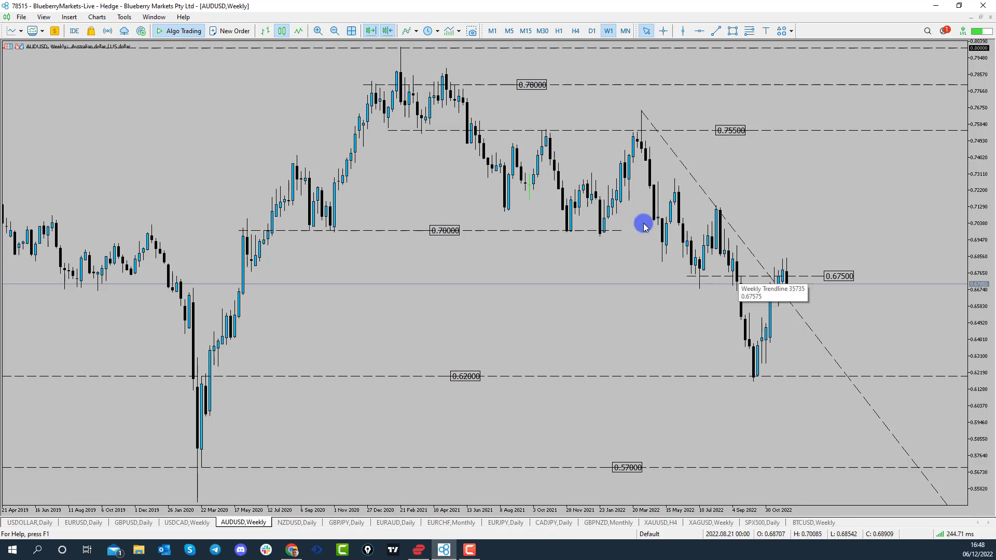
- On the D1 chart, pen-trace the rising channel's upper and lower edges and mark the trendline break
{"action": "left_click", "coordinate": [592, 31]}
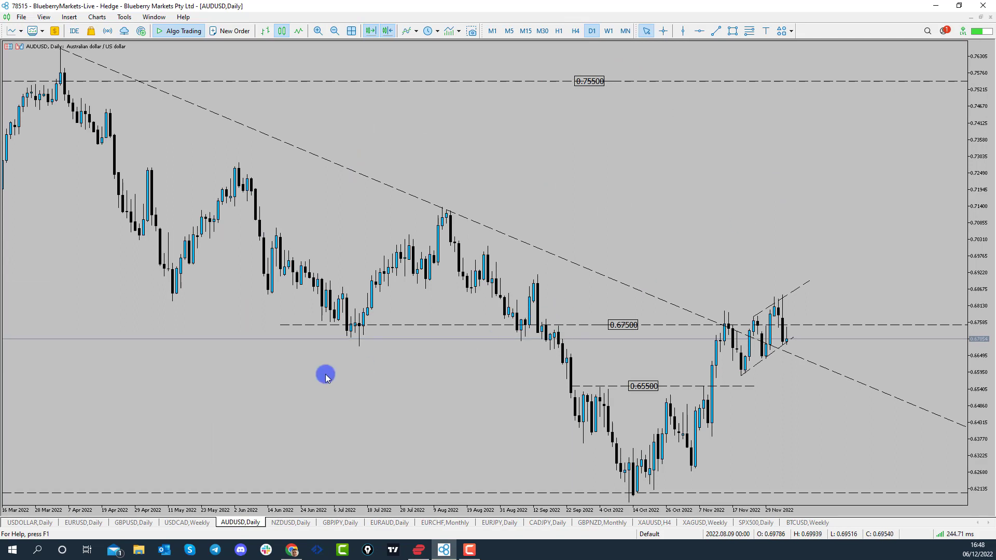
{"action": "key", "text": "F10"}
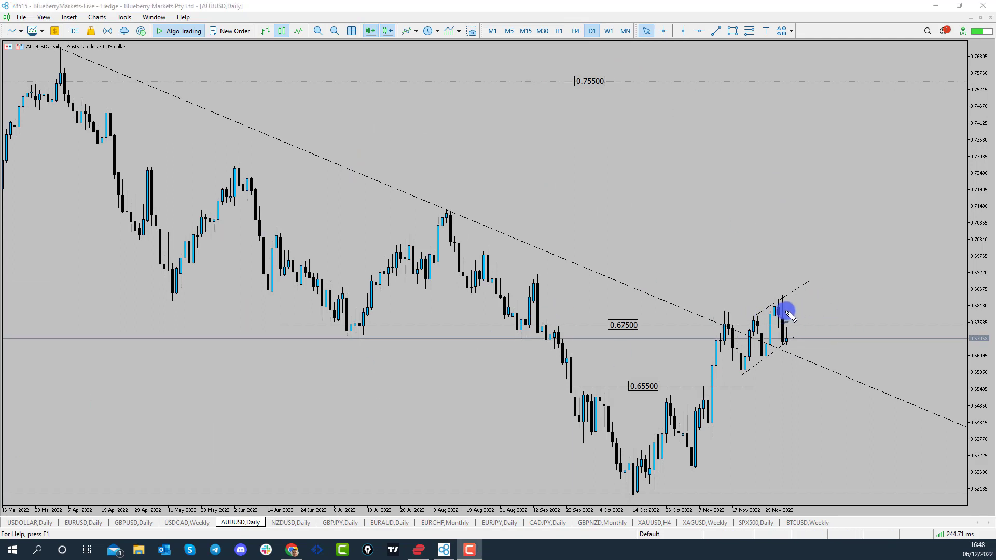
{"action": "left_click_drag", "start_coordinate": [724, 328], "coordinate": [790, 300]}
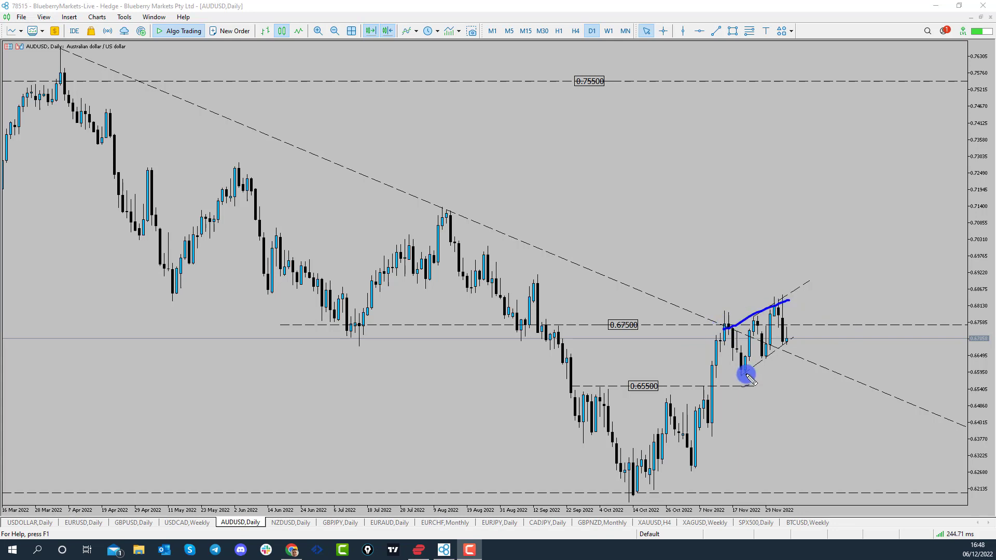
{"action": "left_click_drag", "start_coordinate": [742, 373], "coordinate": [794, 340]}
{"action": "mouse_move", "coordinate": [688, 296]}
{"action": "left_mouse_down"}
{"action": "mouse_move", "coordinate": [691, 322]}
{"action": "mouse_move", "coordinate": [704, 310]}
{"action": "left_mouse_up"}
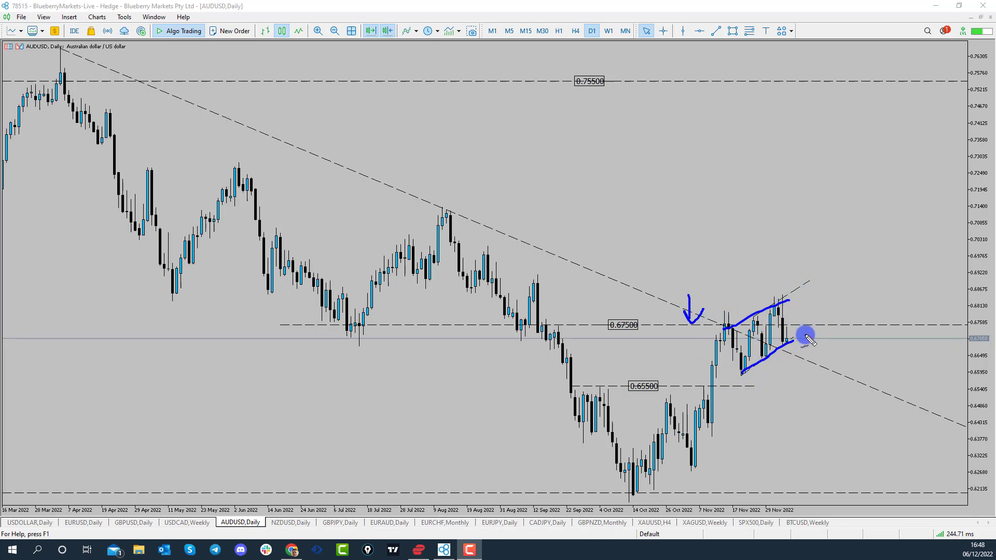
- Underline the 0.67500 level, sketch a projected move to 0.65500, trace earlier swings, then clear the drawings
{"action": "left_click_drag", "start_coordinate": [625, 340], "coordinate": [683, 337]}
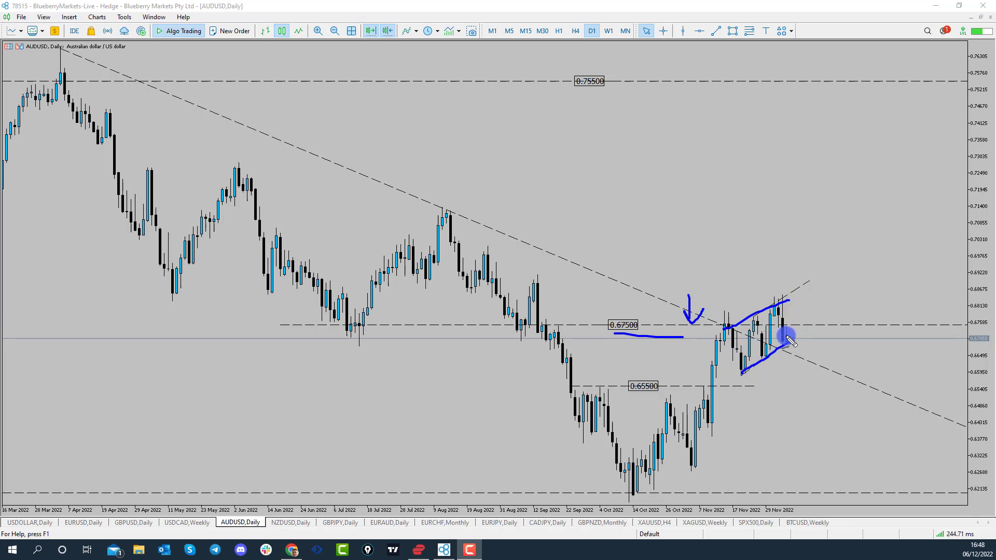
{"action": "mouse_move", "coordinate": [791, 341]}
{"action": "left_mouse_down"}
{"action": "mouse_move", "coordinate": [800, 309]}
{"action": "mouse_move", "coordinate": [828, 339]}
{"action": "mouse_move", "coordinate": [834, 383]}
{"action": "mouse_move", "coordinate": [732, 388]}
{"action": "left_mouse_up"}
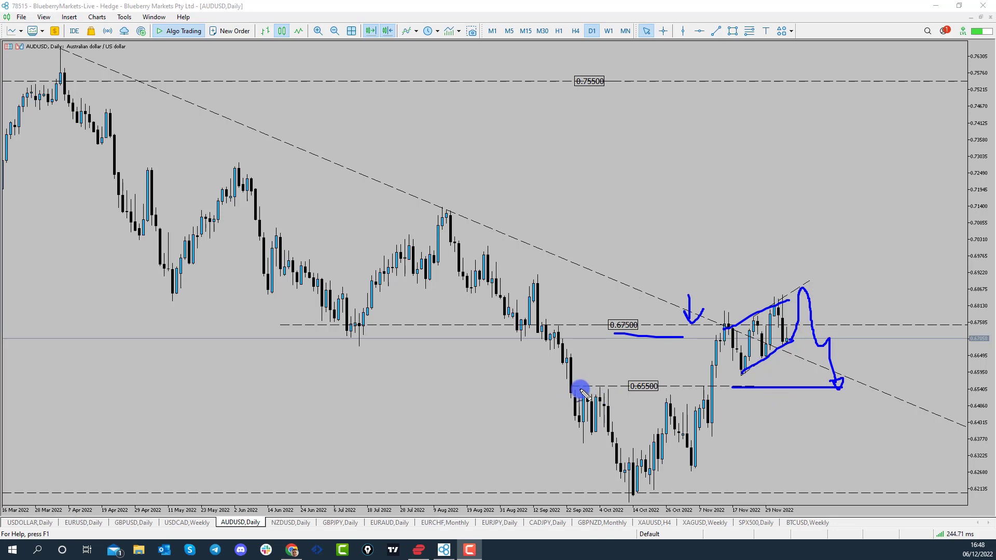
{"action": "mouse_move", "coordinate": [569, 378]}
{"action": "left_mouse_down"}
{"action": "mouse_move", "coordinate": [629, 464]}
{"action": "mouse_move", "coordinate": [664, 407]}
{"action": "mouse_move", "coordinate": [694, 441]}
{"action": "mouse_move", "coordinate": [725, 338]}
{"action": "mouse_move", "coordinate": [730, 356]}
{"action": "left_mouse_up"}
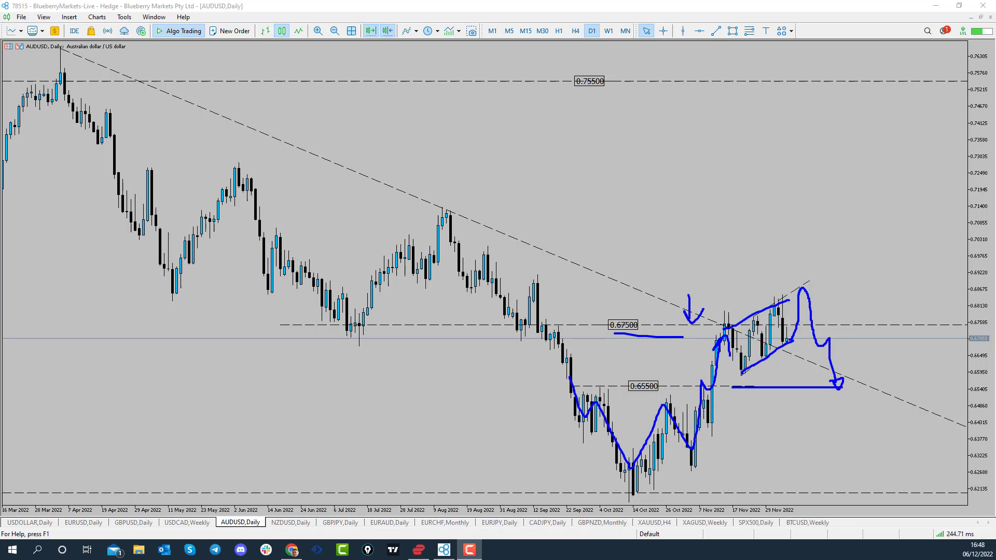
{"action": "key", "text": "Escape"}
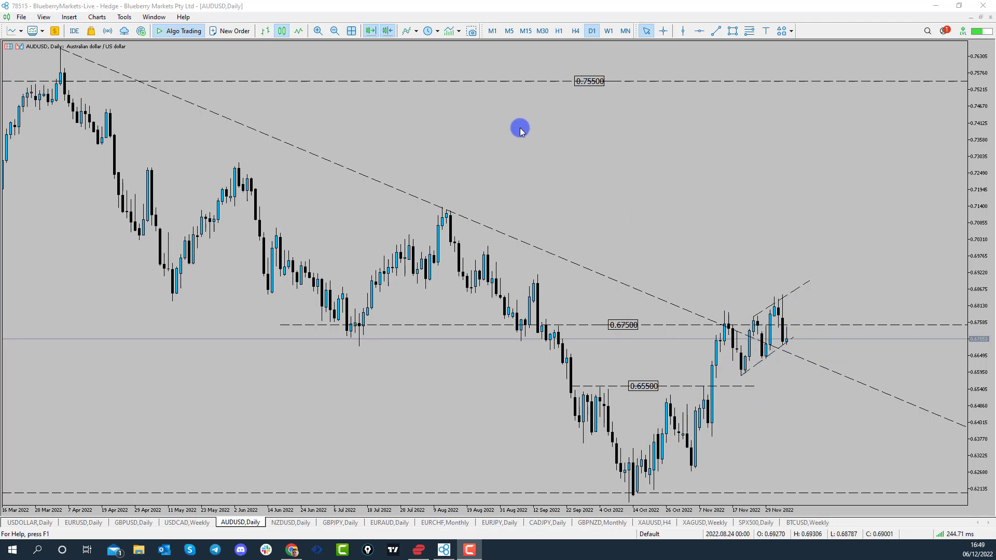
- On the H4 chart, box the mid-November highs and arrow down to an X on 0.65500
{"action": "left_click", "coordinate": [576, 30]}
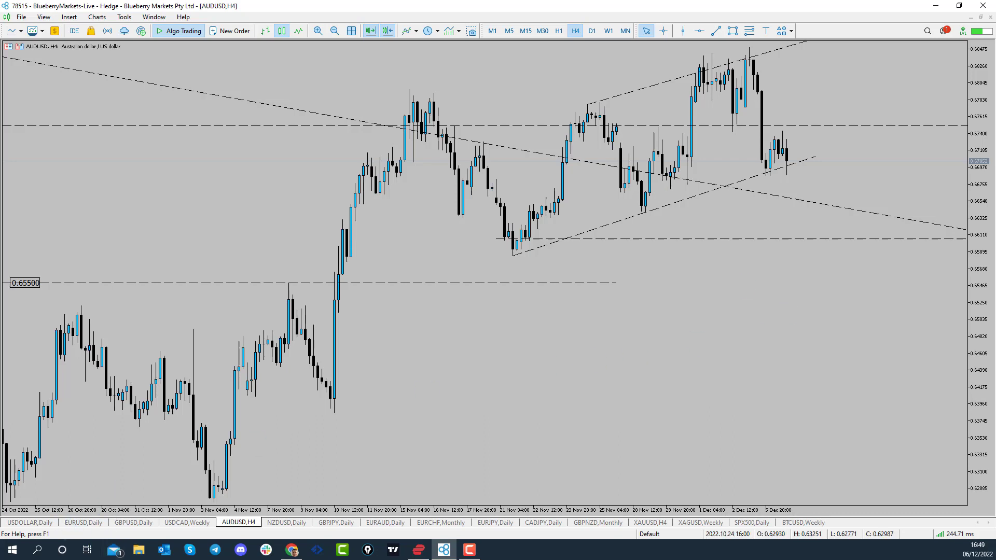
{"action": "key", "text": "F10"}
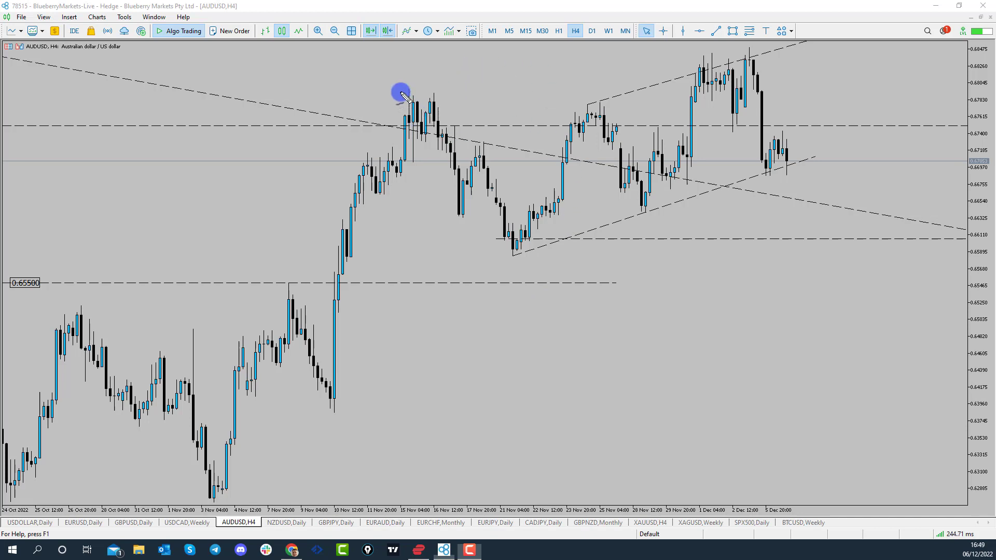
{"action": "mouse_move", "coordinate": [405, 90]}
{"action": "left_mouse_down"}
{"action": "mouse_move", "coordinate": [404, 124]}
{"action": "mouse_move", "coordinate": [458, 118]}
{"action": "mouse_move", "coordinate": [404, 136]}
{"action": "mouse_move", "coordinate": [551, 141]}
{"action": "left_mouse_up"}
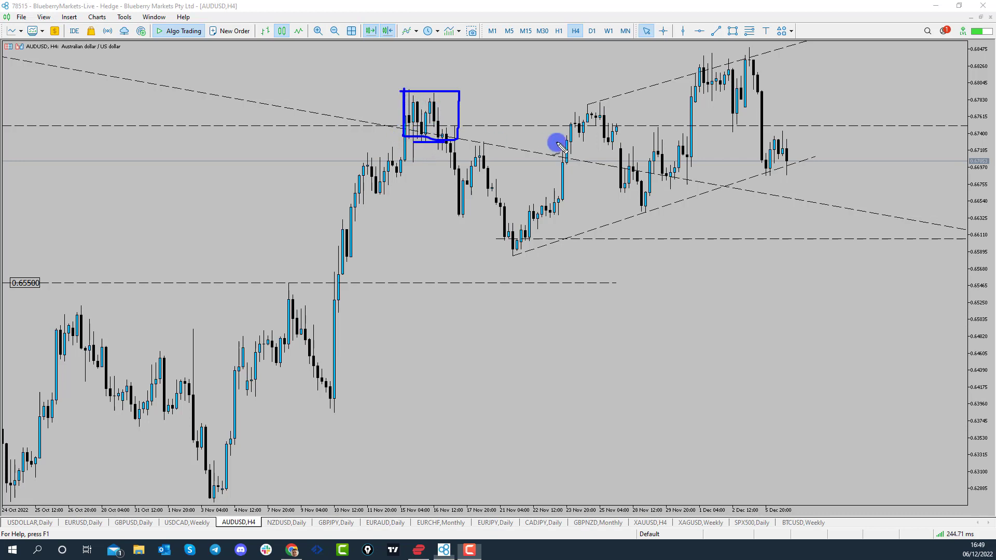
{"action": "mouse_move", "coordinate": [486, 123]}
{"action": "left_mouse_down"}
{"action": "mouse_move", "coordinate": [494, 224]}
{"action": "mouse_move", "coordinate": [504, 236]}
{"action": "left_mouse_up"}
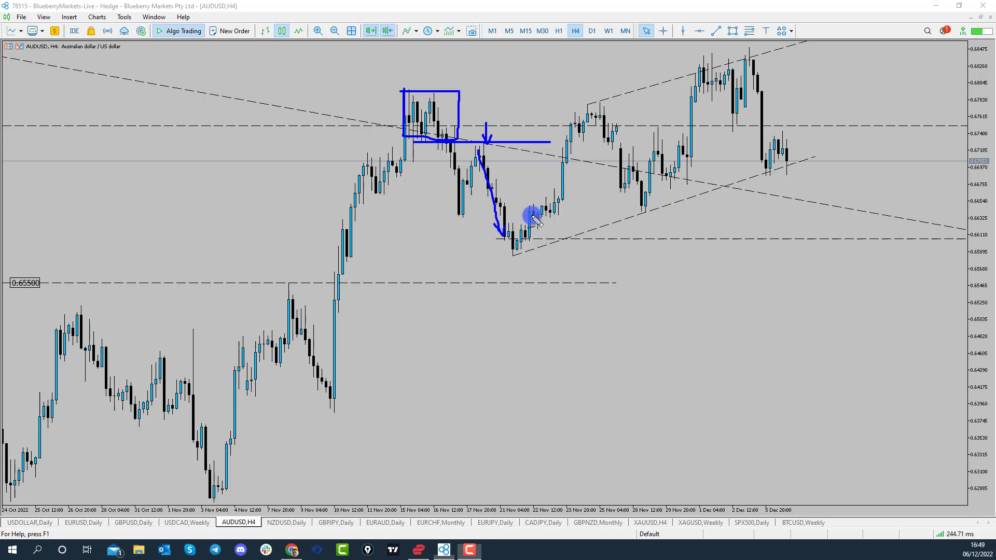
{"action": "mouse_move", "coordinate": [535, 273]}
{"action": "left_mouse_down"}
{"action": "mouse_move", "coordinate": [520, 288]}
{"action": "mouse_move", "coordinate": [531, 287]}
{"action": "left_mouse_up"}
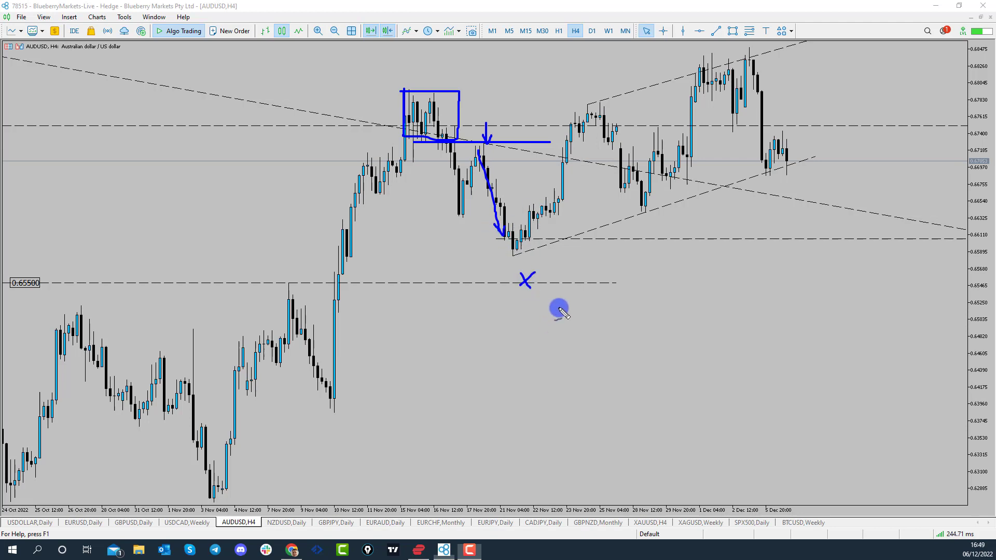
- Trace the rise from the low, add a rightward arrow, and mark the recent low with horizontal lines
{"action": "mouse_move", "coordinate": [520, 244]}
{"action": "left_mouse_down"}
{"action": "mouse_move", "coordinate": [596, 110]}
{"action": "mouse_move", "coordinate": [657, 190]}
{"action": "mouse_move", "coordinate": [694, 74]}
{"action": "mouse_move", "coordinate": [674, 61]}
{"action": "mouse_move", "coordinate": [682, 63]}
{"action": "left_mouse_up"}
{"action": "mouse_move", "coordinate": [673, 54]}
{"action": "left_mouse_down"}
{"action": "mouse_move", "coordinate": [661, 80]}
{"action": "mouse_move", "coordinate": [706, 75]}
{"action": "mouse_move", "coordinate": [729, 103]}
{"action": "mouse_move", "coordinate": [751, 57]}
{"action": "mouse_move", "coordinate": [773, 158]}
{"action": "mouse_move", "coordinate": [781, 133]}
{"action": "left_mouse_up"}
{"action": "left_click_drag", "start_coordinate": [719, 127], "coordinate": [834, 128]}
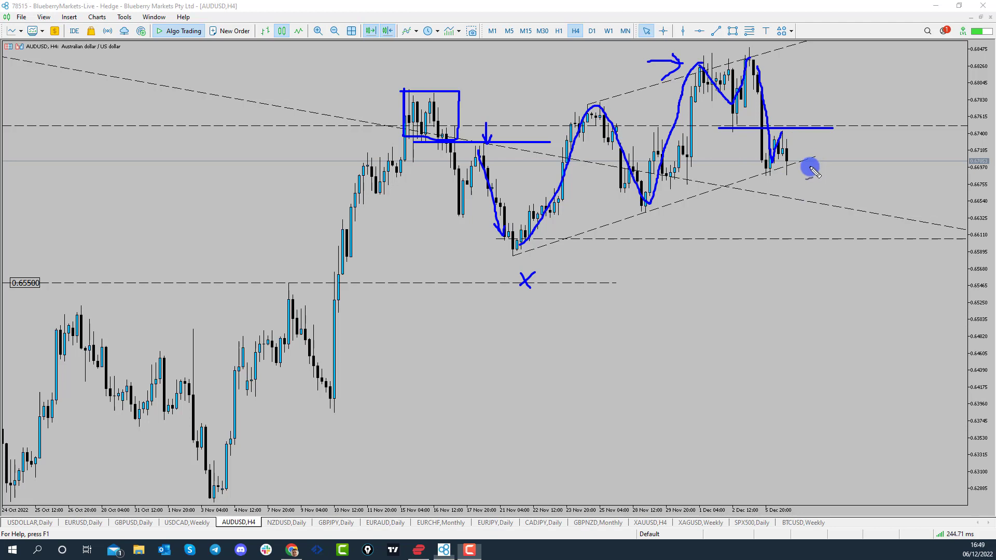
{"action": "mouse_move", "coordinate": [763, 175]}
{"action": "left_mouse_down"}
{"action": "mouse_move", "coordinate": [843, 175]}
{"action": "mouse_move", "coordinate": [812, 201]}
{"action": "left_mouse_up"}
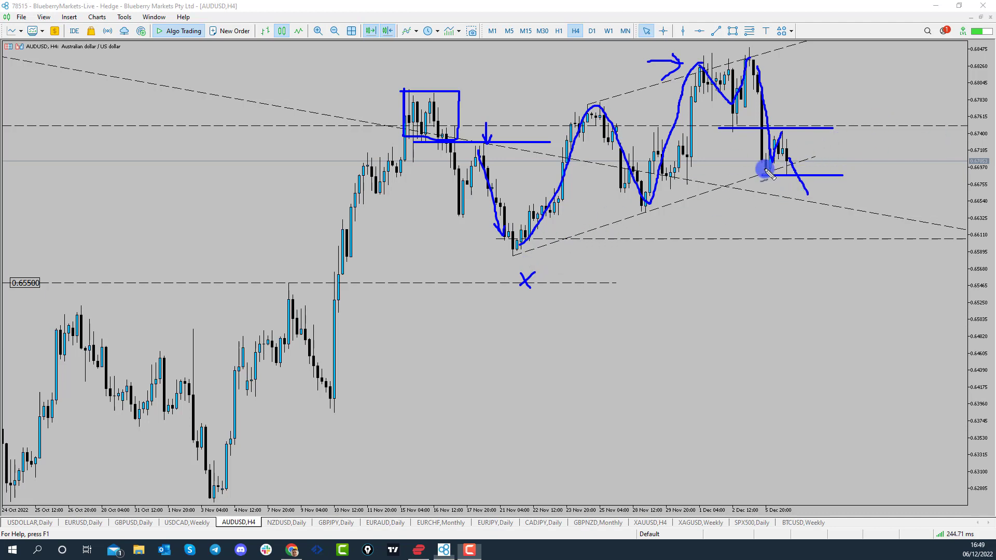
- Sketch the projected drop to 0.65500, underline that level, then erase all freehand marks
{"action": "mouse_move", "coordinate": [808, 186]}
{"action": "left_mouse_down"}
{"action": "mouse_move", "coordinate": [813, 205]}
{"action": "mouse_move", "coordinate": [831, 178]}
{"action": "mouse_move", "coordinate": [852, 236]}
{"action": "mouse_move", "coordinate": [855, 225]}
{"action": "mouse_move", "coordinate": [857, 267]}
{"action": "mouse_move", "coordinate": [864, 254]}
{"action": "left_mouse_up"}
{"action": "left_click_drag", "start_coordinate": [608, 282], "coordinate": [965, 281]}
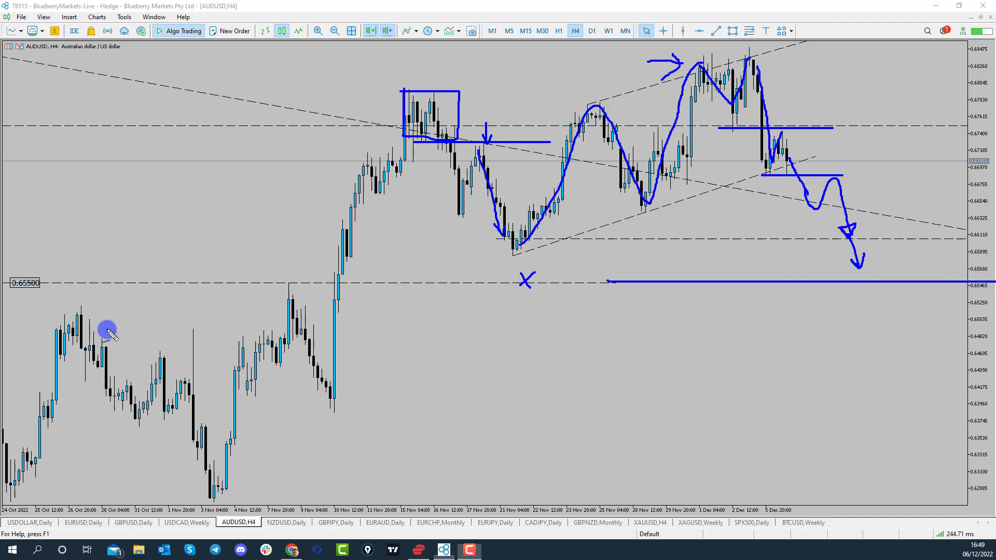
{"action": "left_click_drag", "start_coordinate": [29, 294], "coordinate": [65, 294]}
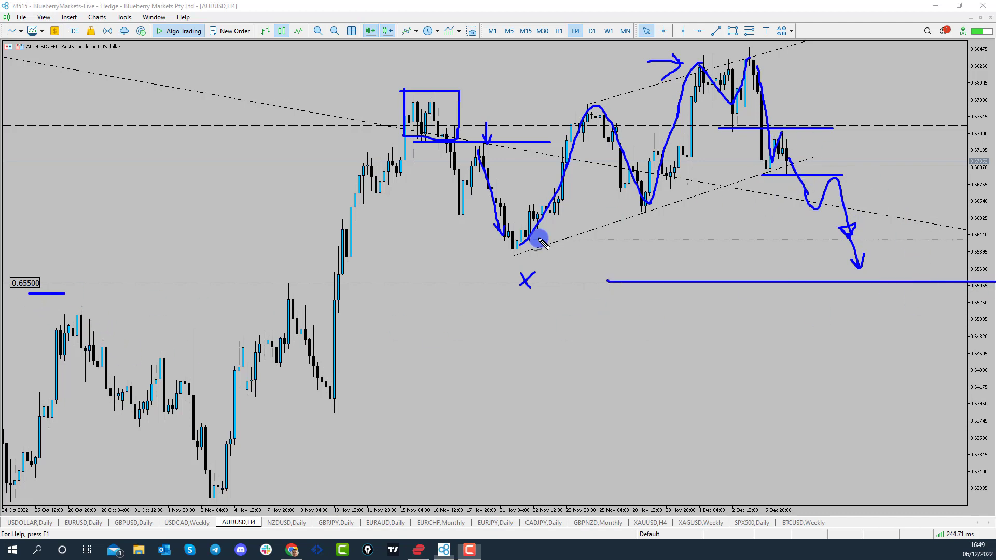
{"action": "key", "text": "Escape"}
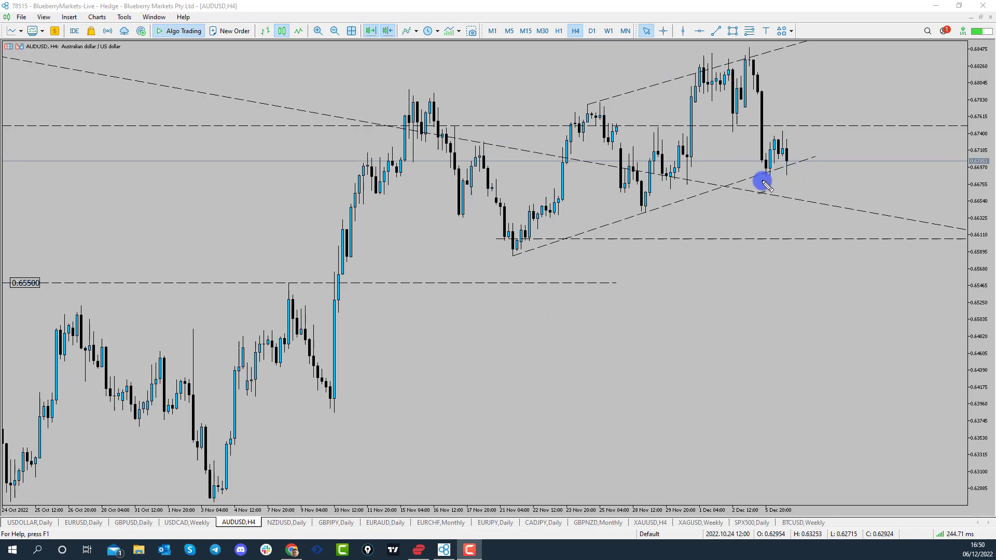
- Mark the latest H4 candles' high and low, sketch an upward breakout arrow, then clear the marks
{"action": "left_click_drag", "start_coordinate": [762, 175], "coordinate": [826, 179]}
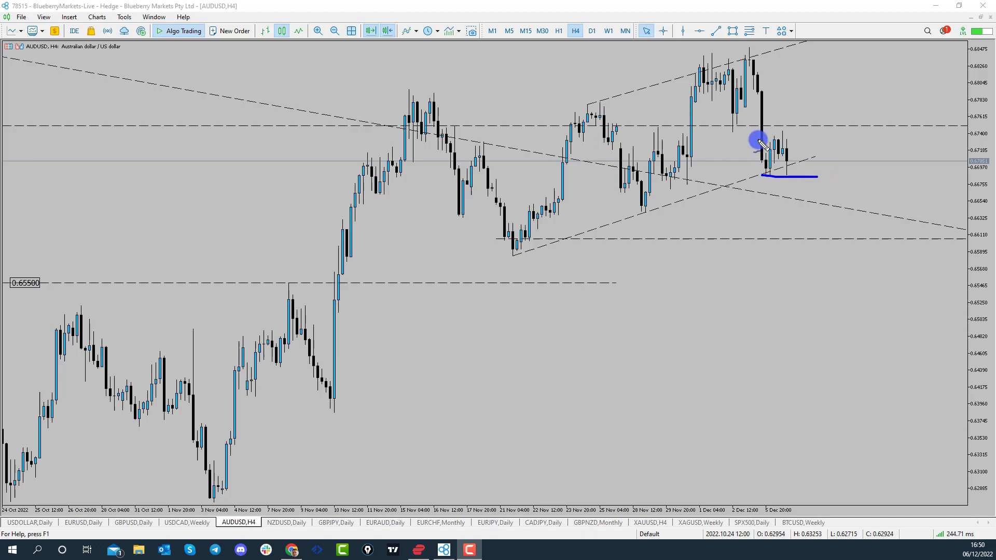
{"action": "left_click_drag", "start_coordinate": [763, 126], "coordinate": [820, 126]}
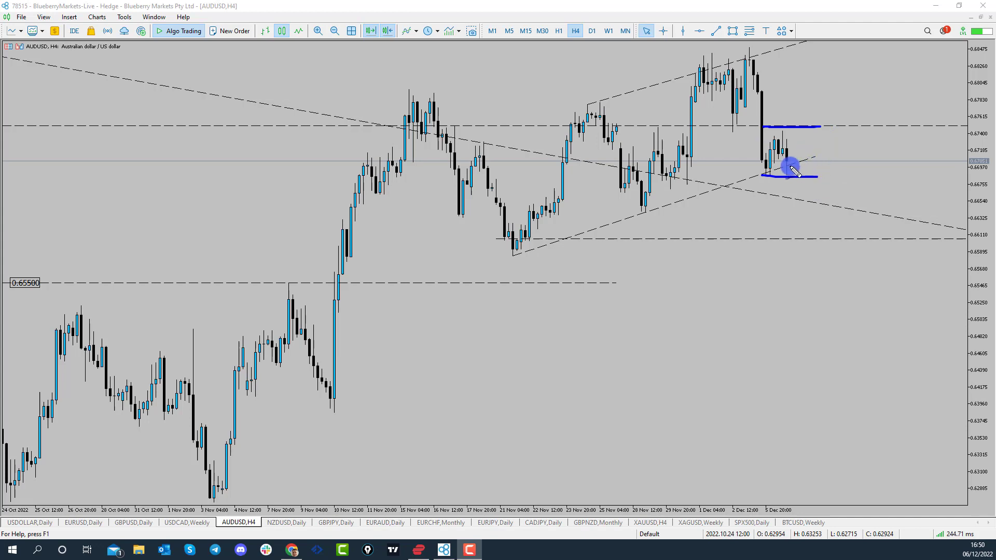
{"action": "mouse_move", "coordinate": [790, 165]}
{"action": "left_mouse_down"}
{"action": "mouse_move", "coordinate": [800, 104]}
{"action": "mouse_move", "coordinate": [825, 115]}
{"action": "mouse_move", "coordinate": [817, 48]}
{"action": "mouse_move", "coordinate": [827, 50]}
{"action": "left_mouse_up"}
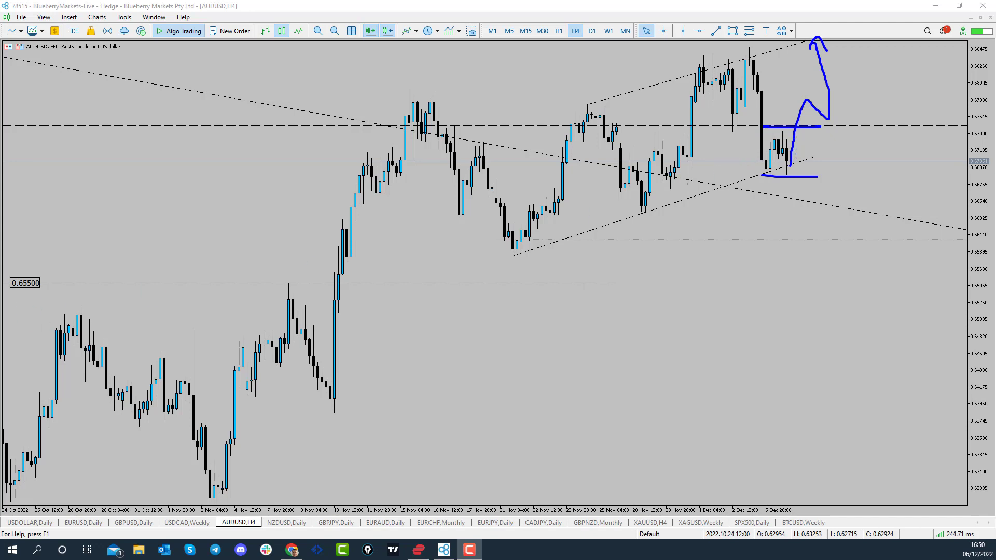
{"action": "key", "text": "Escape"}
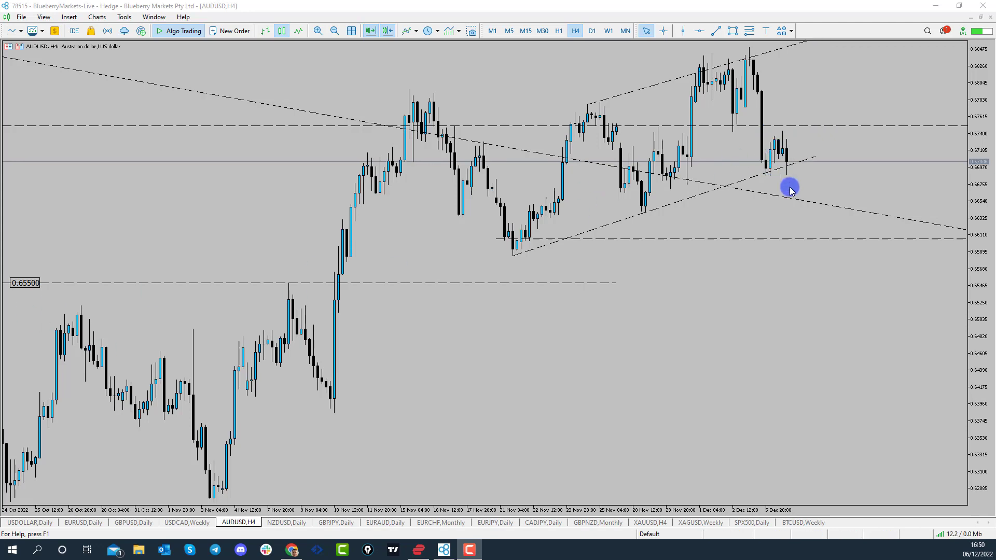
- Return to W1 and uncheck Ray right on the descending trendline so it ends at the July 2022 high
{"action": "left_click", "coordinate": [592, 31]}
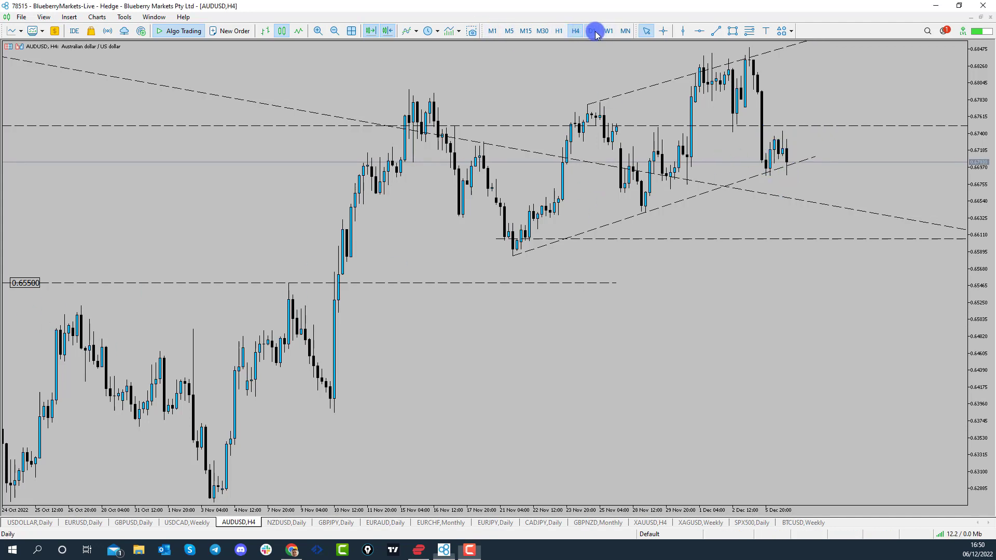
{"action": "left_click", "coordinate": [609, 31]}
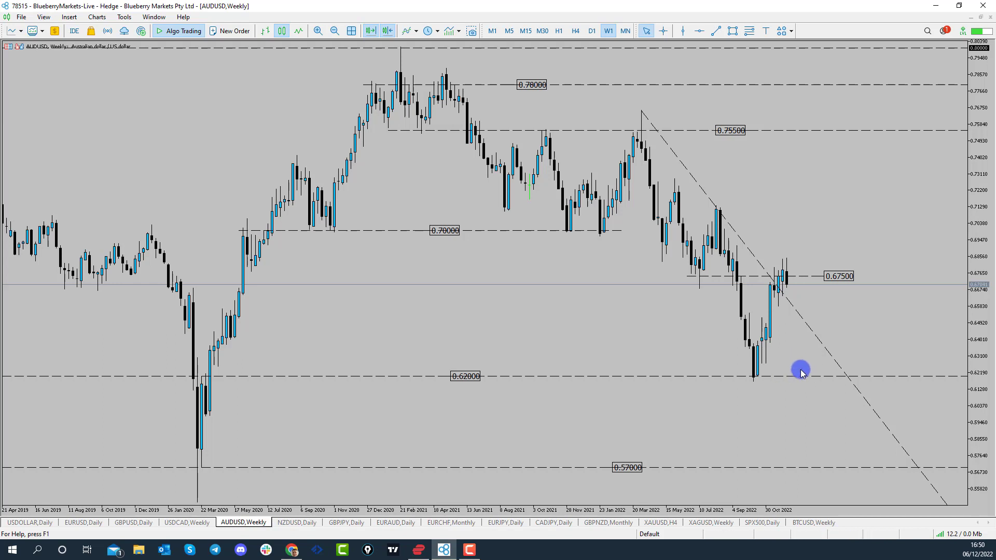
{"action": "right_click", "coordinate": [741, 238]}
{"action": "left_click", "coordinate": [749, 243]}
{"action": "left_click", "coordinate": [363, 214]}
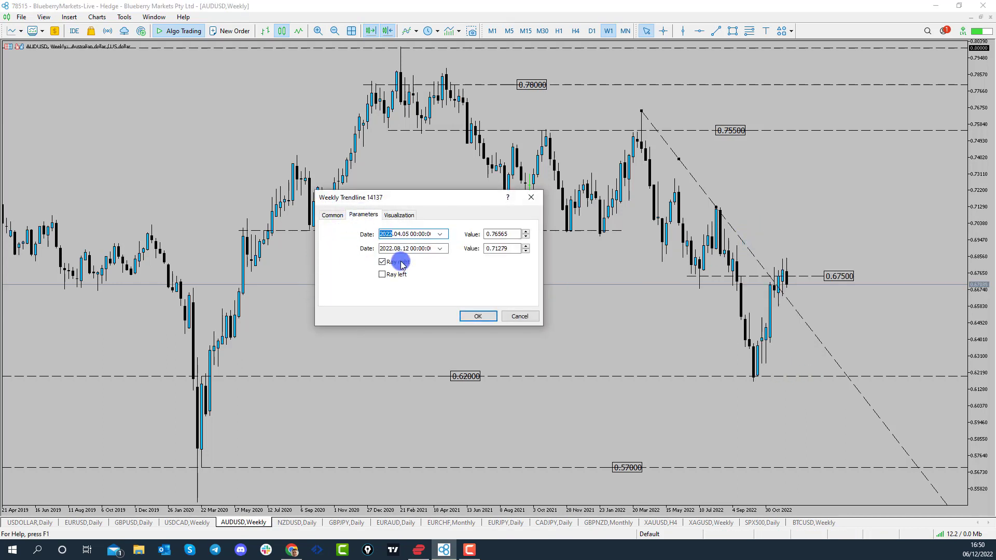
{"action": "left_click", "coordinate": [382, 262]}
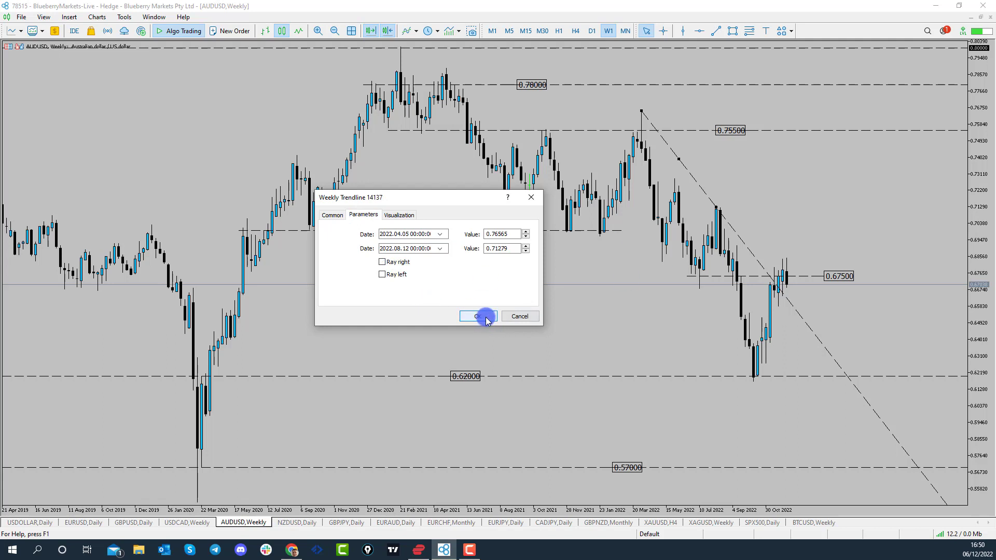
{"action": "left_click", "coordinate": [477, 317]}
{"action": "left_click", "coordinate": [664, 166]}
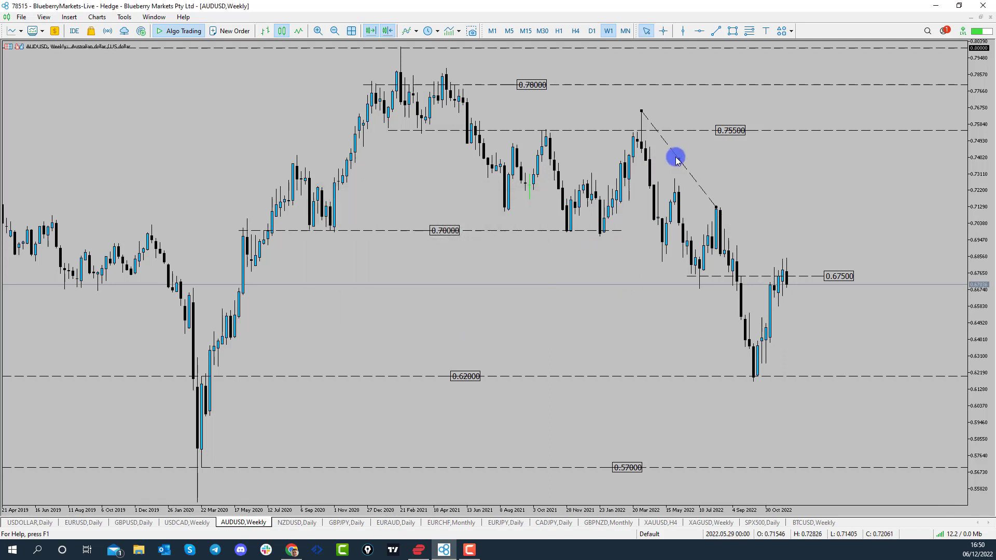
{"action": "left_click", "coordinate": [714, 32]}
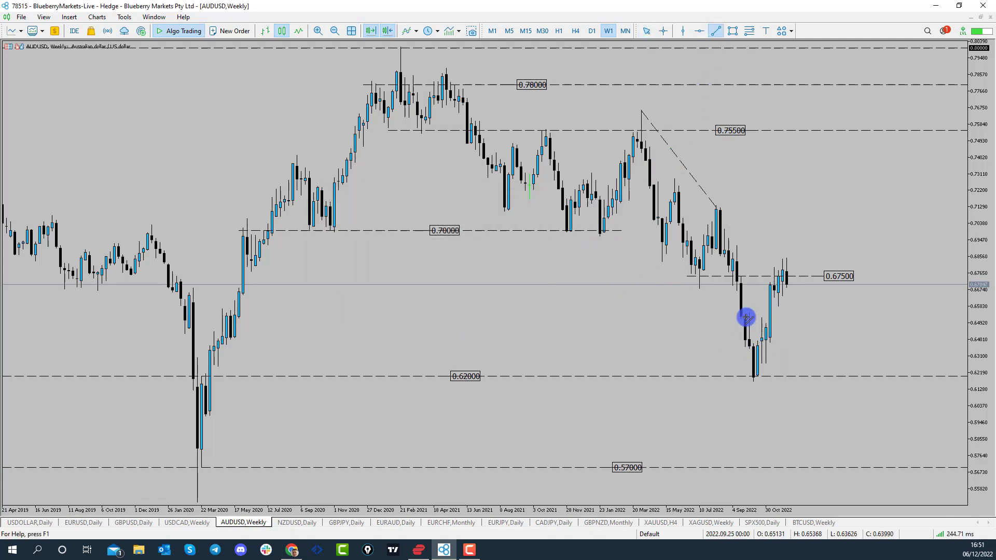
{"action": "left_click_drag", "start_coordinate": [746, 318], "coordinate": [795, 318]}
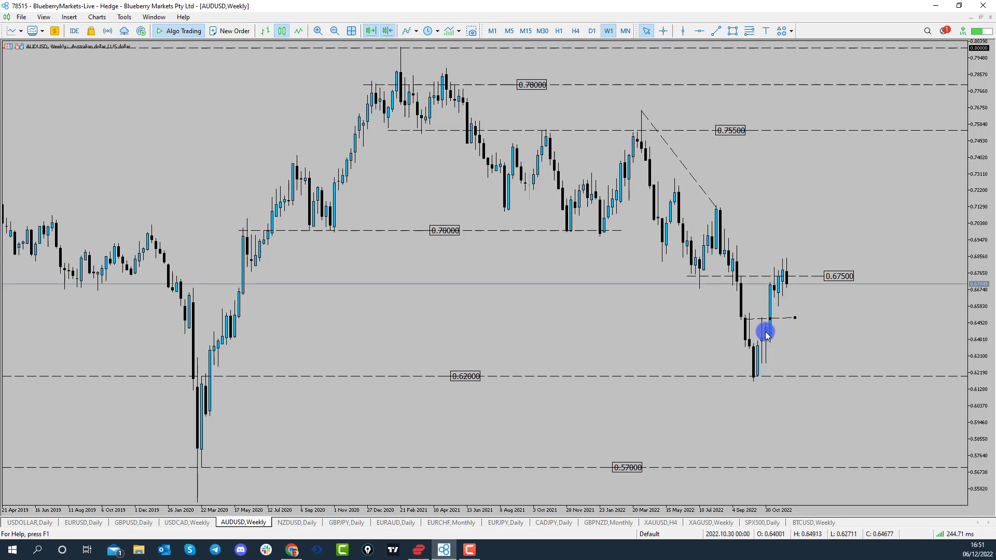
{"action": "left_click", "coordinate": [590, 31]}
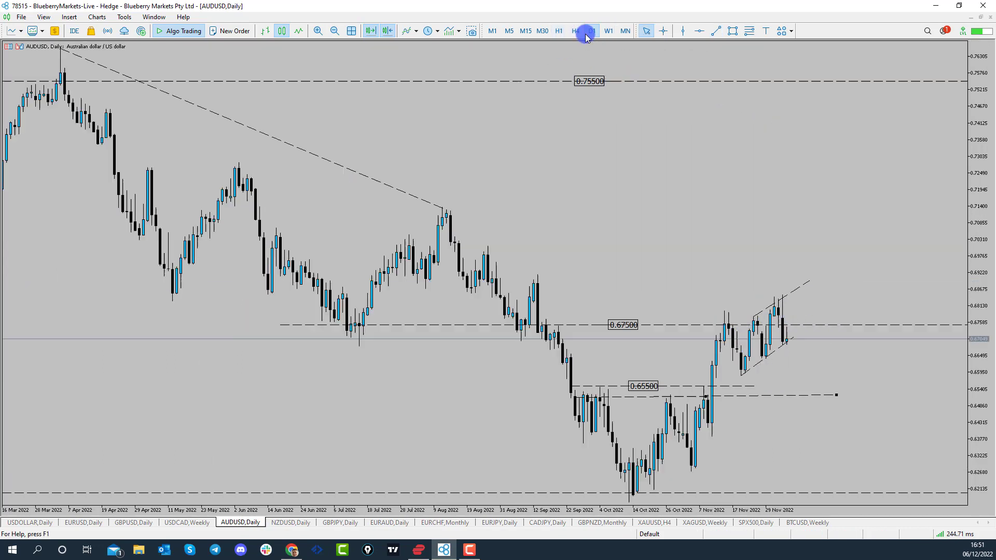
{"action": "right_click", "coordinate": [719, 397]}
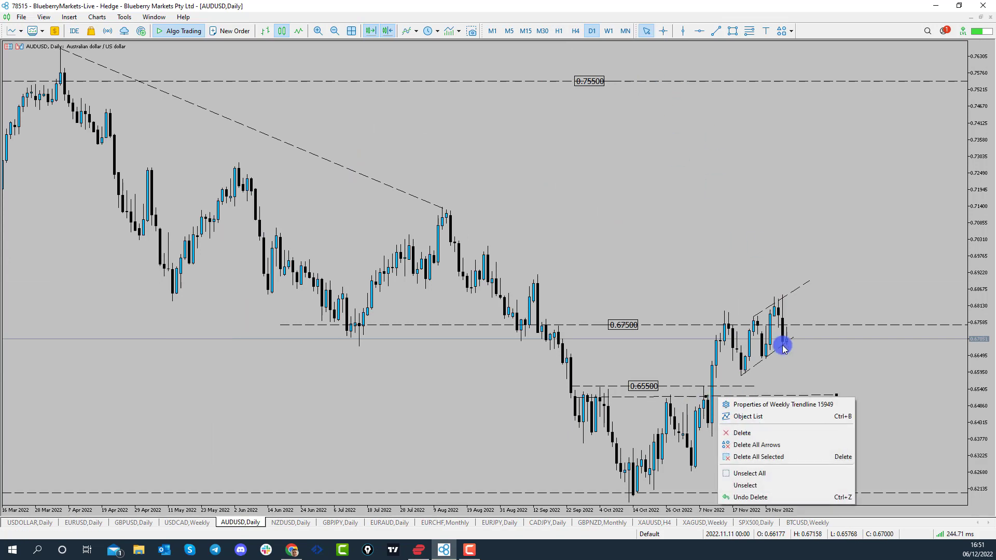
{"action": "left_click", "coordinate": [743, 434]}
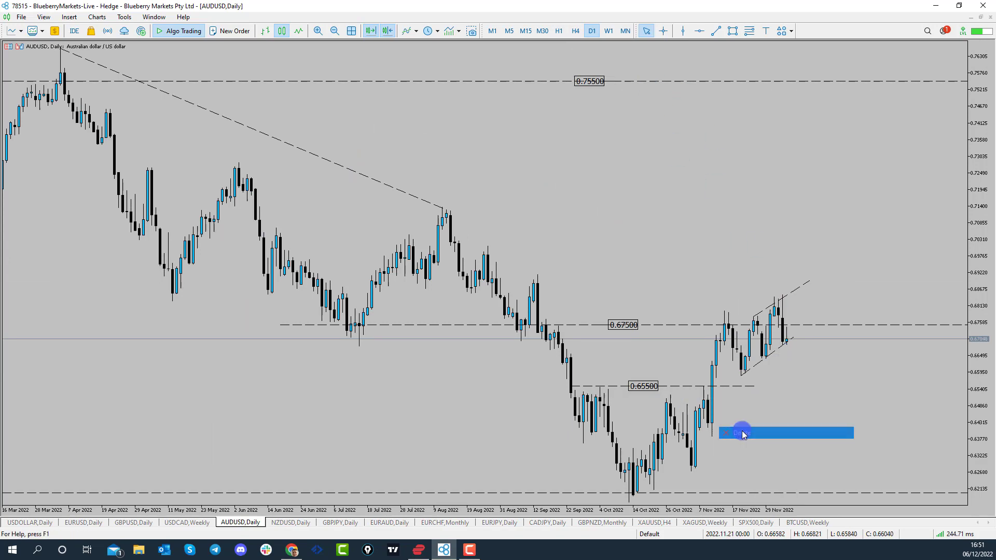
{"action": "left_click", "coordinate": [610, 31]}
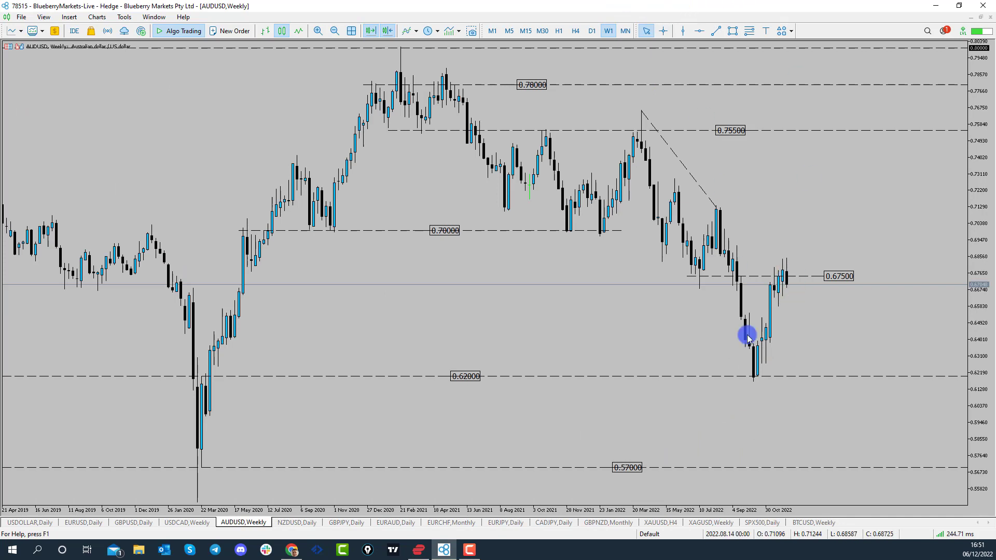
{"action": "middle_click", "coordinate": [799, 327]}
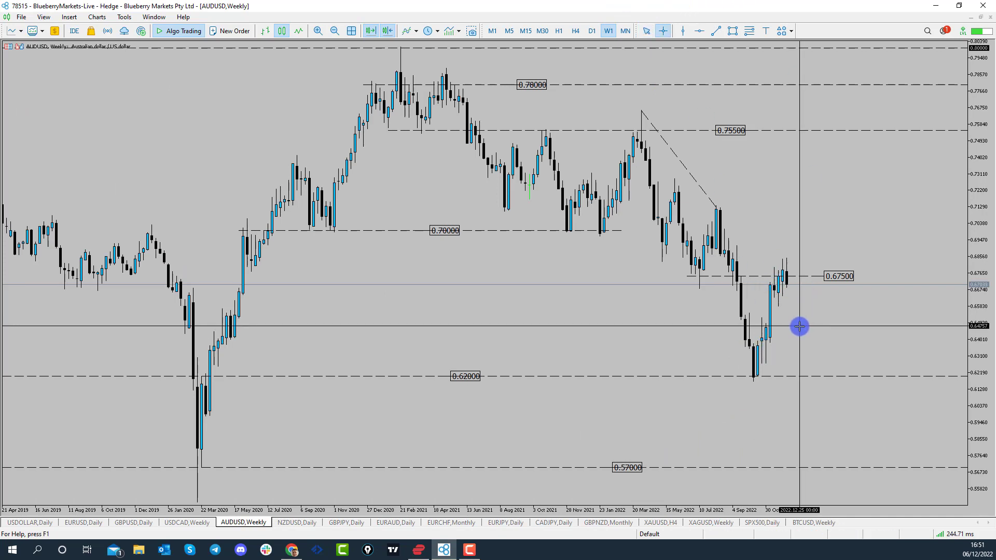
{"action": "left_click_drag", "start_coordinate": [799, 327], "coordinate": [832, 131]}
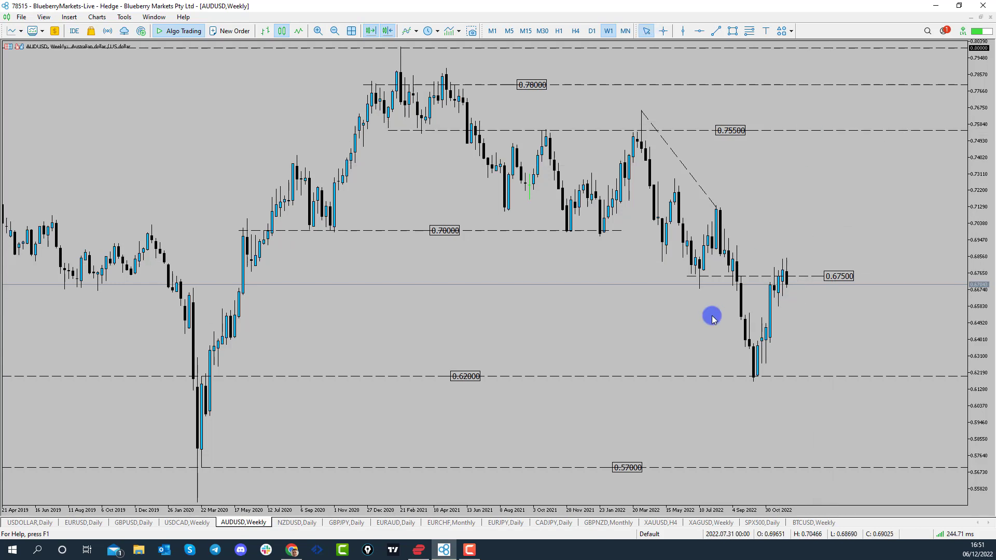